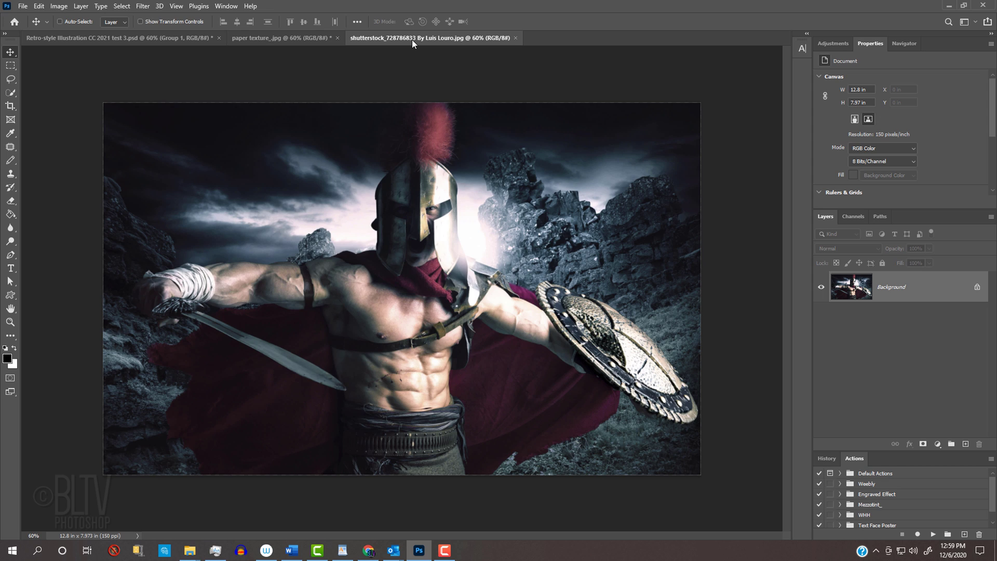
Check the warrior photo's 1920 × 1196 px, 150 ppi size, then switch to the paper texture
key("ctrl+alt+i")
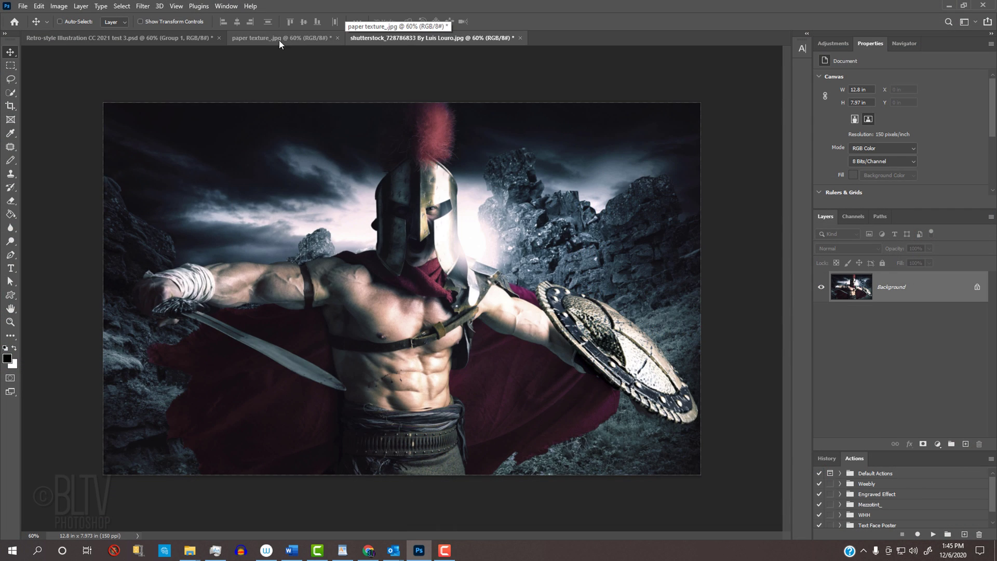
left_click(263, 38)
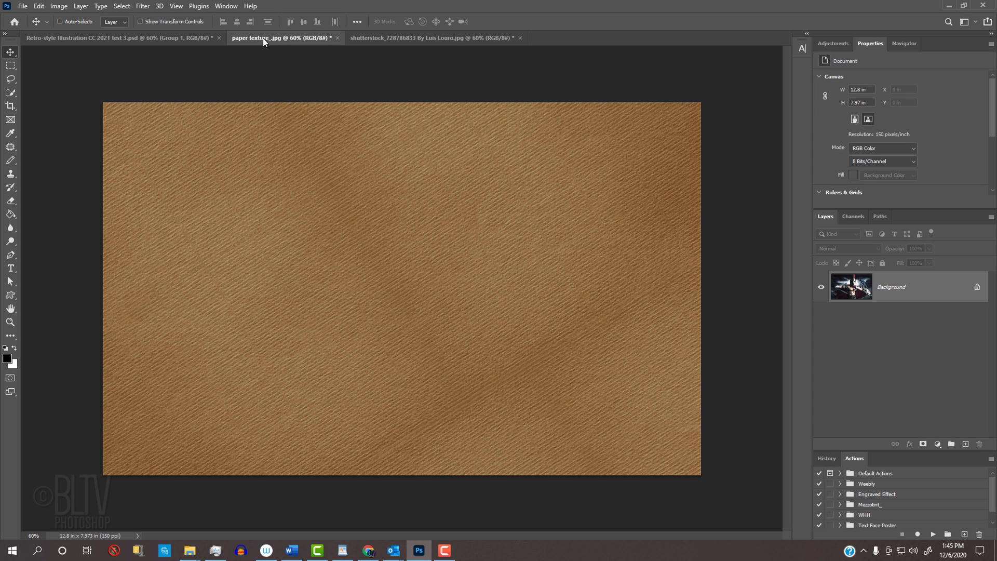
Drop the paper texture, centred, onto the warrior photo as Layer 1
key("v")
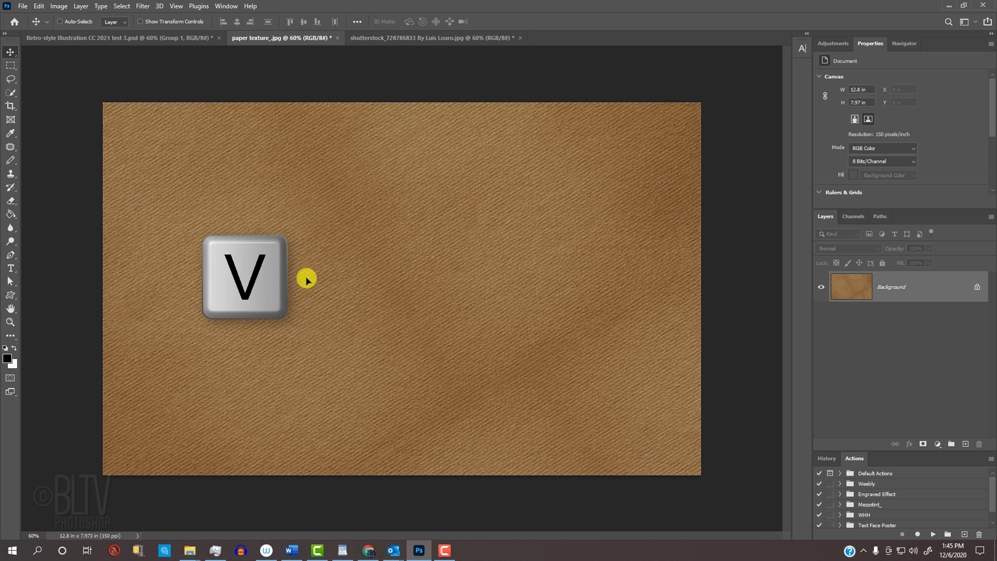
left_click(393, 38)
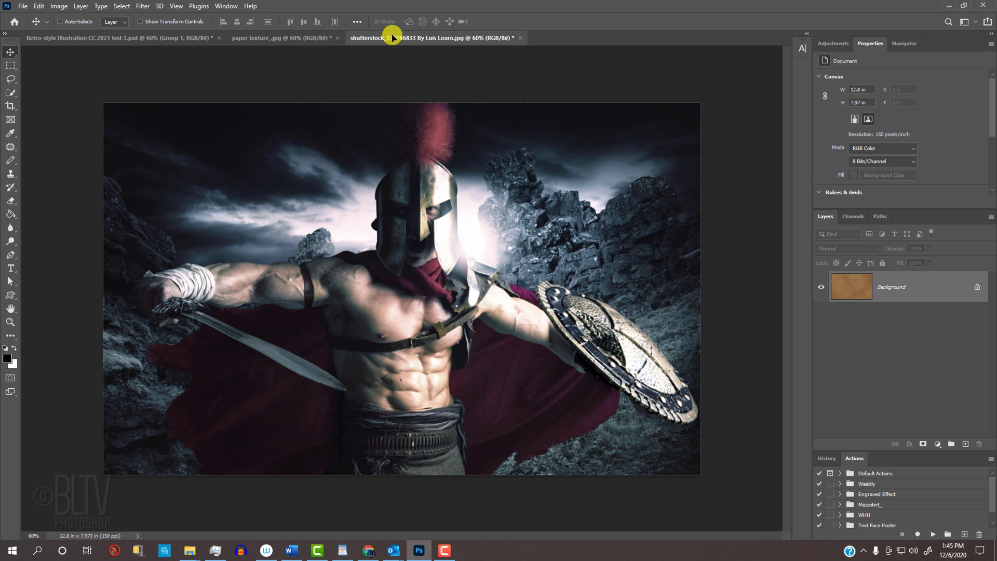
key("shift")
left_click_drag(397, 295, 398, 295)
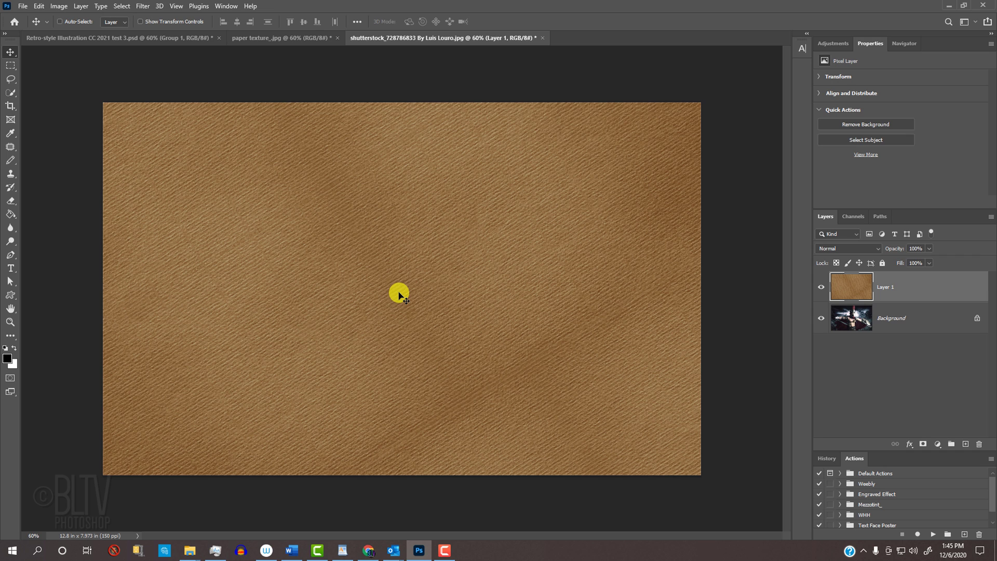
Scale paper texture Layer 1 proportionally from its centre to fill the warrior canvas
key("ctrl+t")
key("ctrl+t")
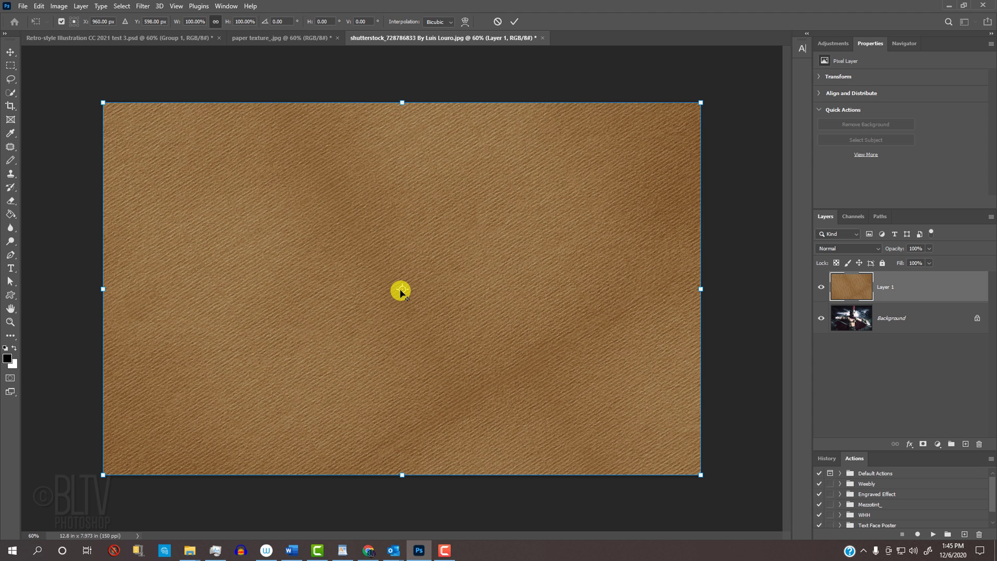
key("ctrl+0")
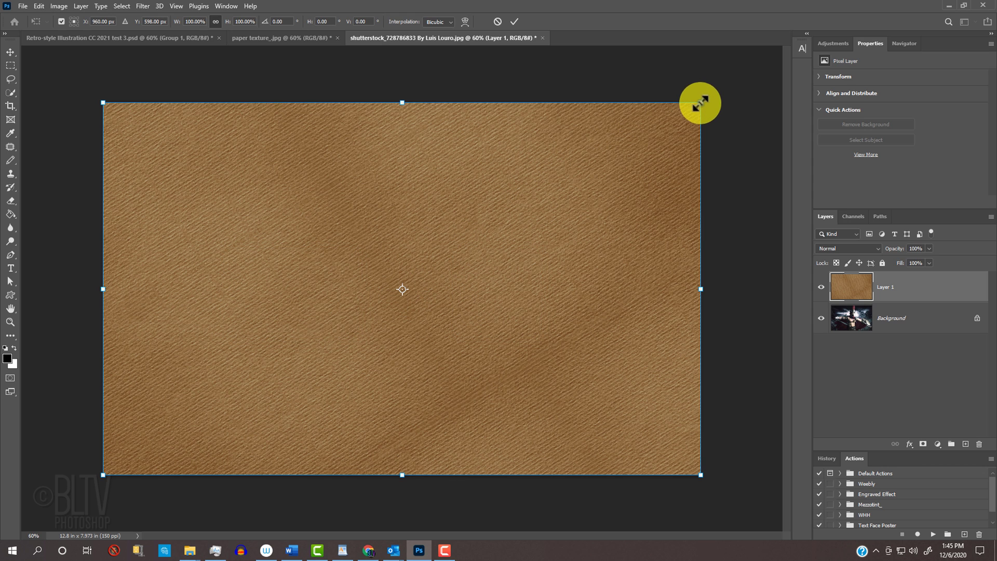
left_click_drag(699, 103, 700, 102)
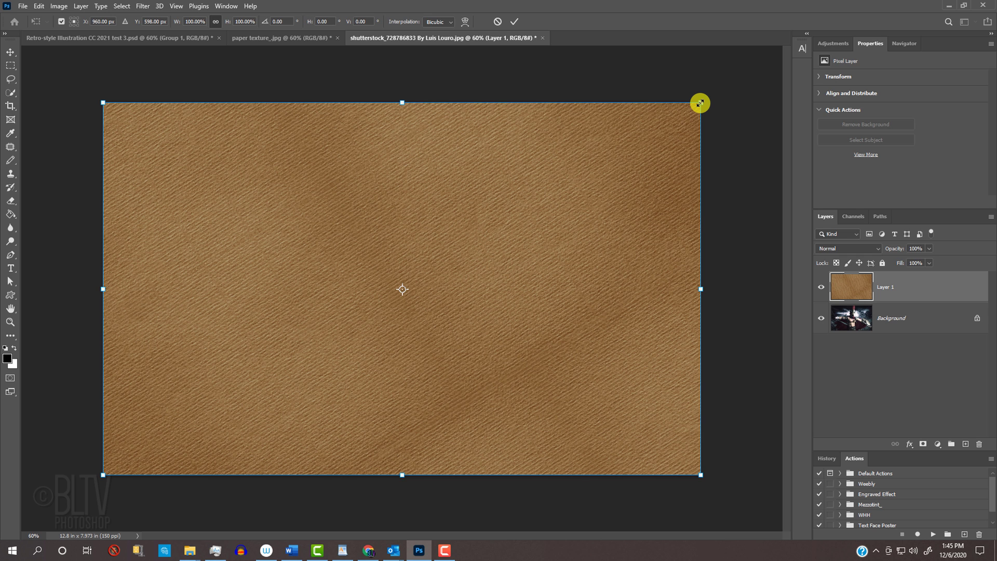
key("alt+shift")
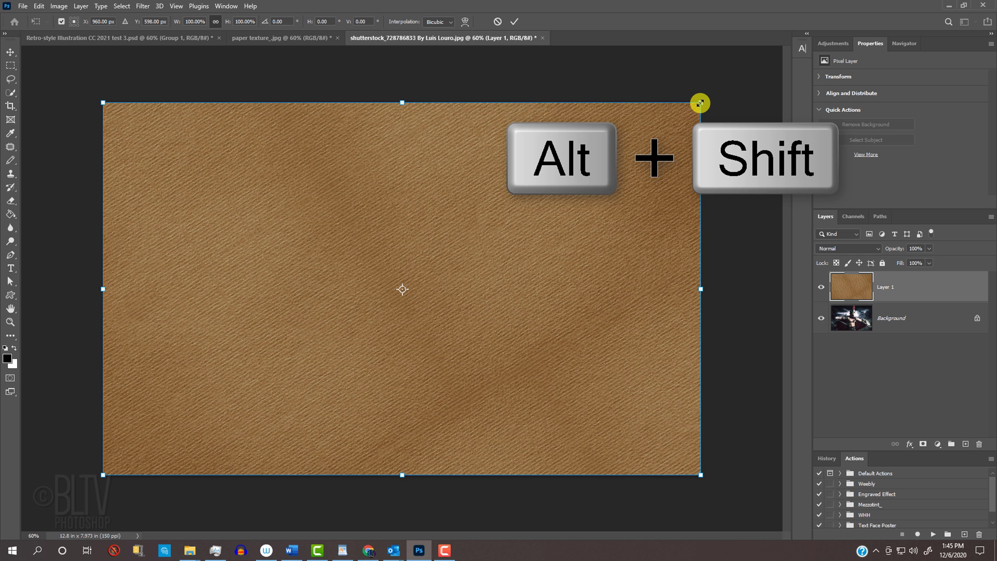
mouse_move(700, 103)
left_mouse_down()
mouse_move(535, 227)
mouse_move(463, 262)
mouse_move(745, 55)
mouse_move(698, 99)
left_mouse_up()
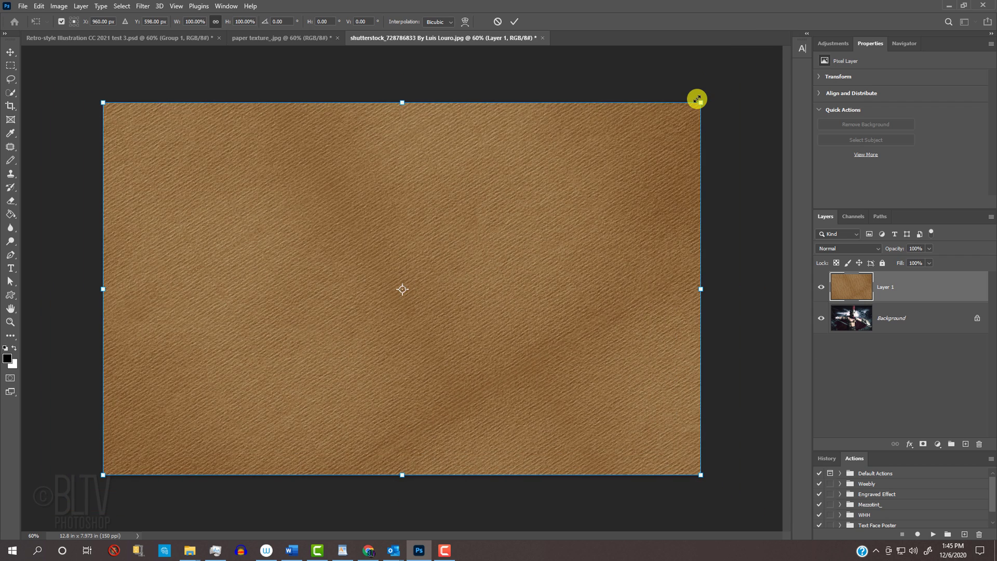
key("alt")
key("Return")
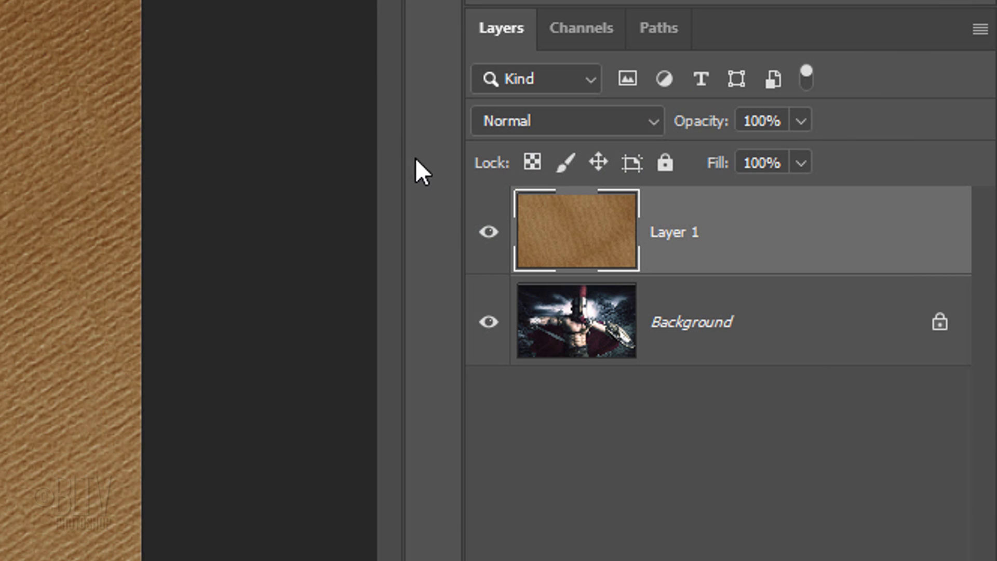
Hide paper texture Layer 1 and convert the warrior Background into smart object Layer 0
left_click(488, 234)
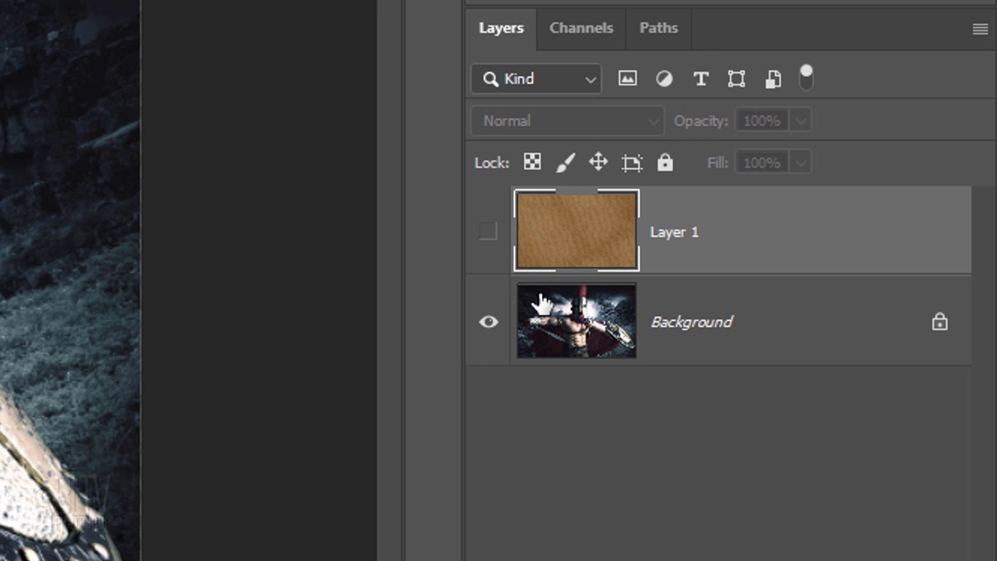
left_click(573, 331)
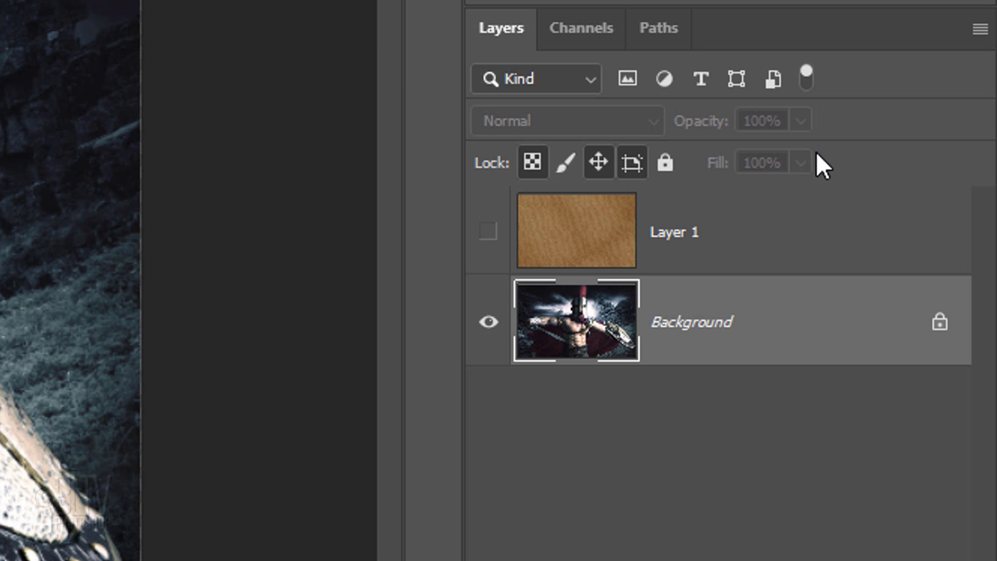
left_click(977, 29)
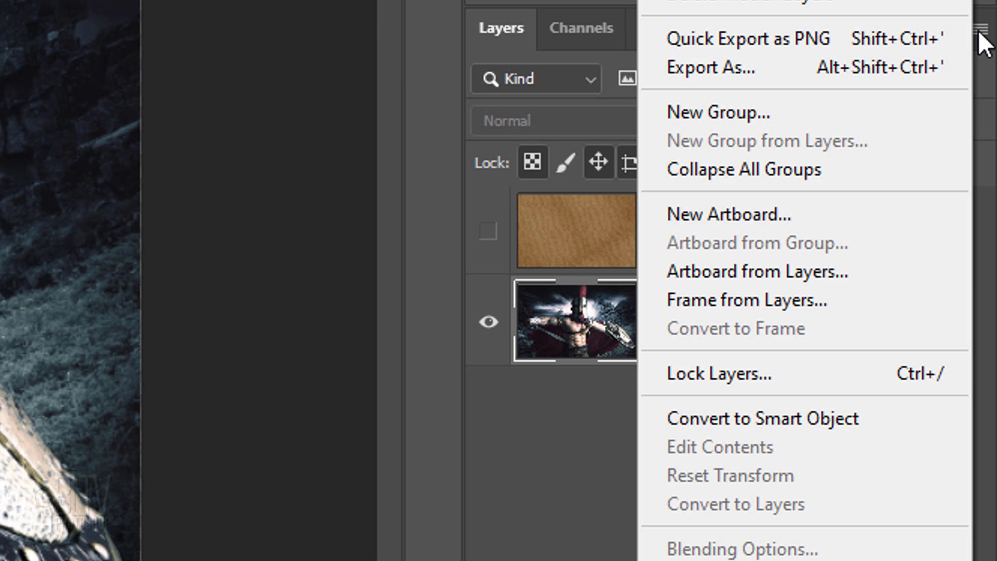
left_click(759, 414)
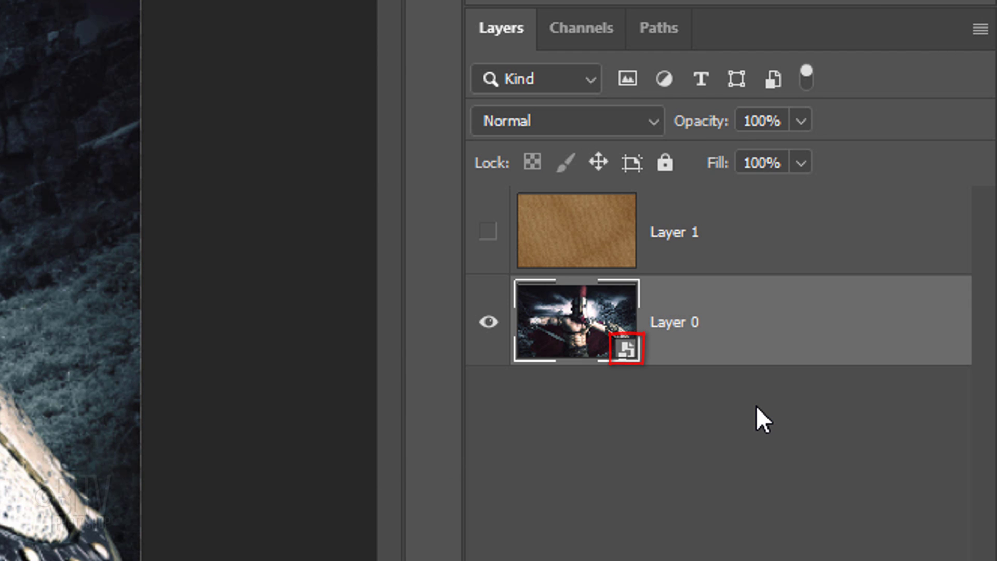
Apply Unsharp Mask to the warrior: amount 200%, radius 5 px, threshold 0
left_click(262, 12)
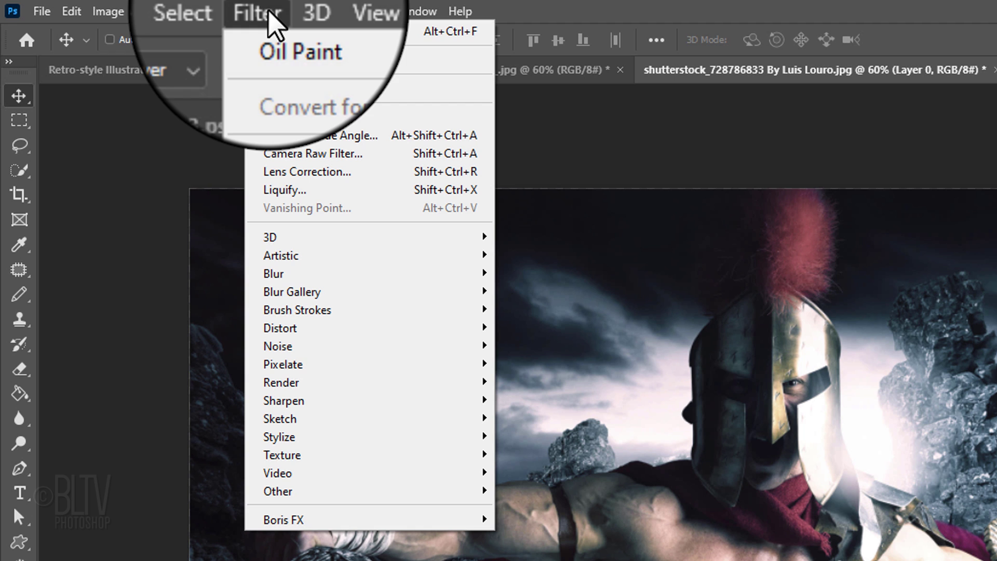
mouse_move(283, 400)
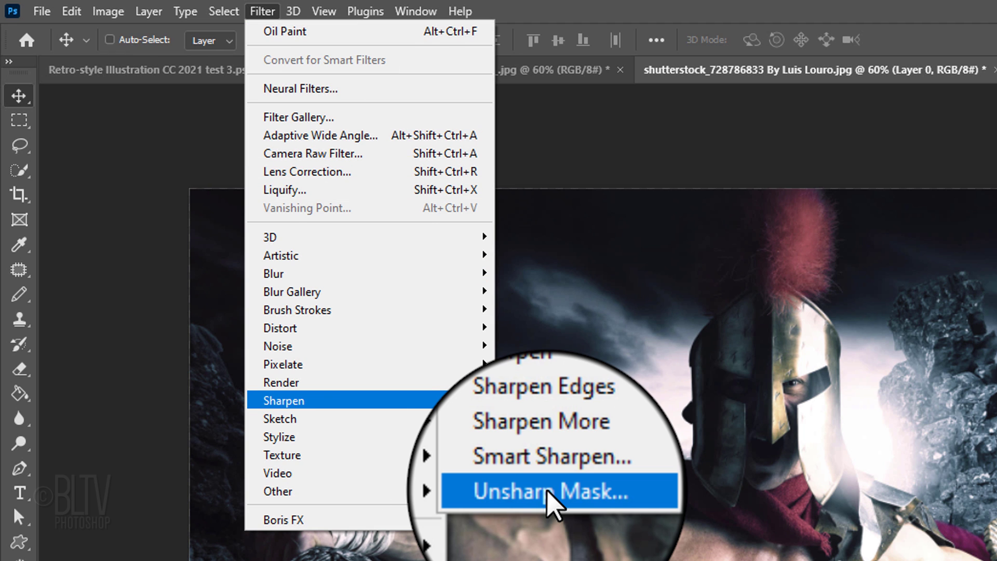
left_click(551, 498)
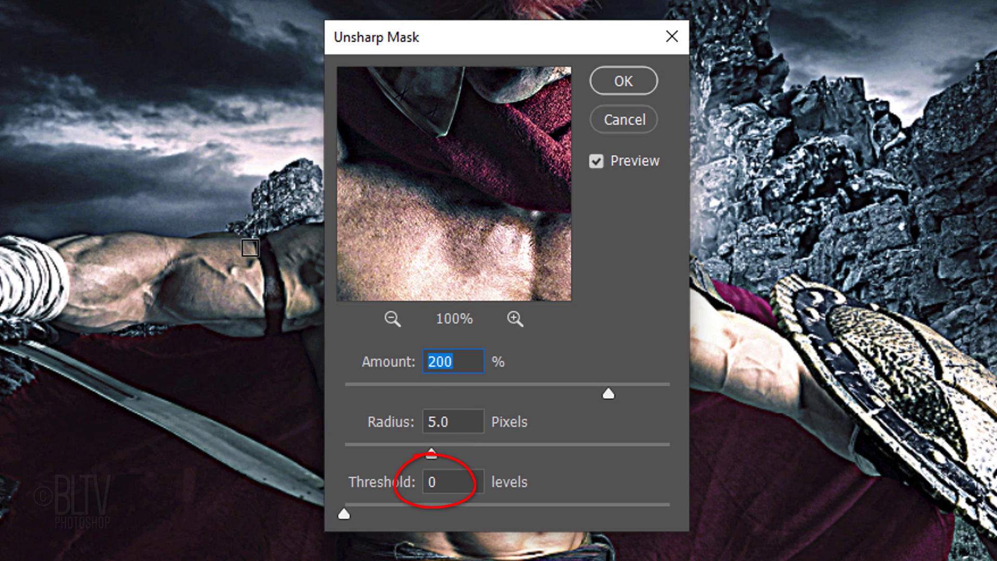
left_click(624, 82)
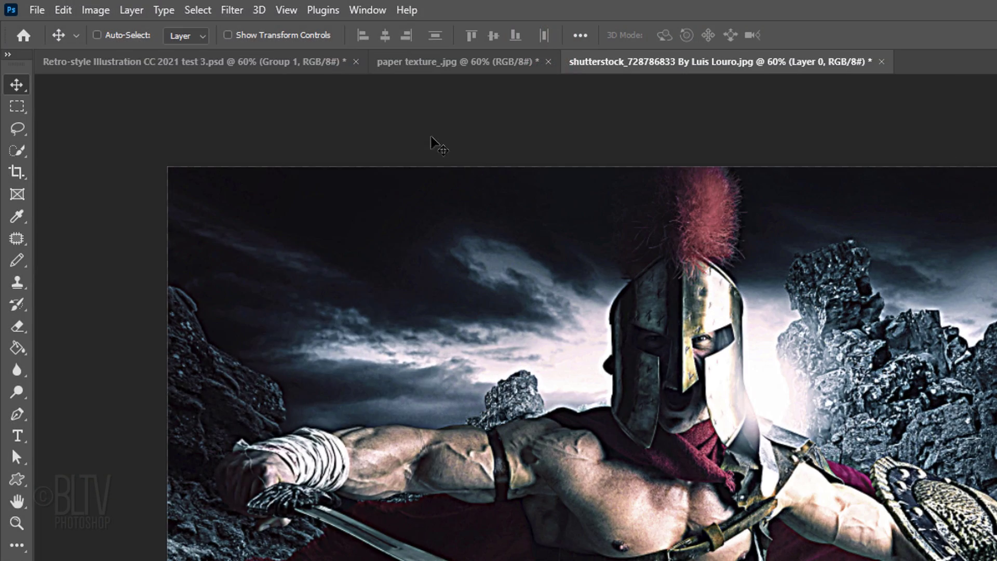
Apply Oil Paint with stylization 2, cleanliness, scale and bristle detail 10, and shine 0.2
left_click(231, 9)
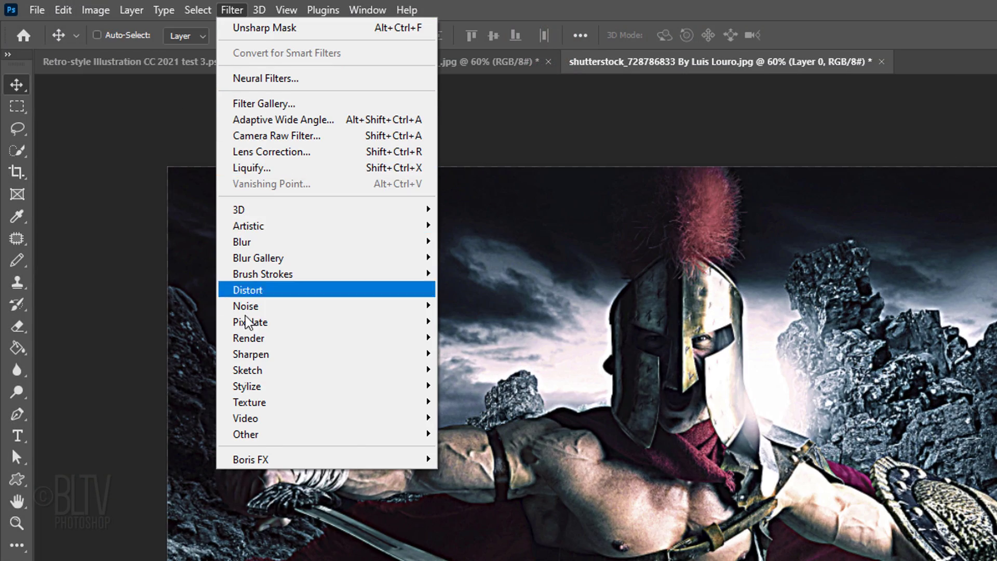
mouse_move(296, 386)
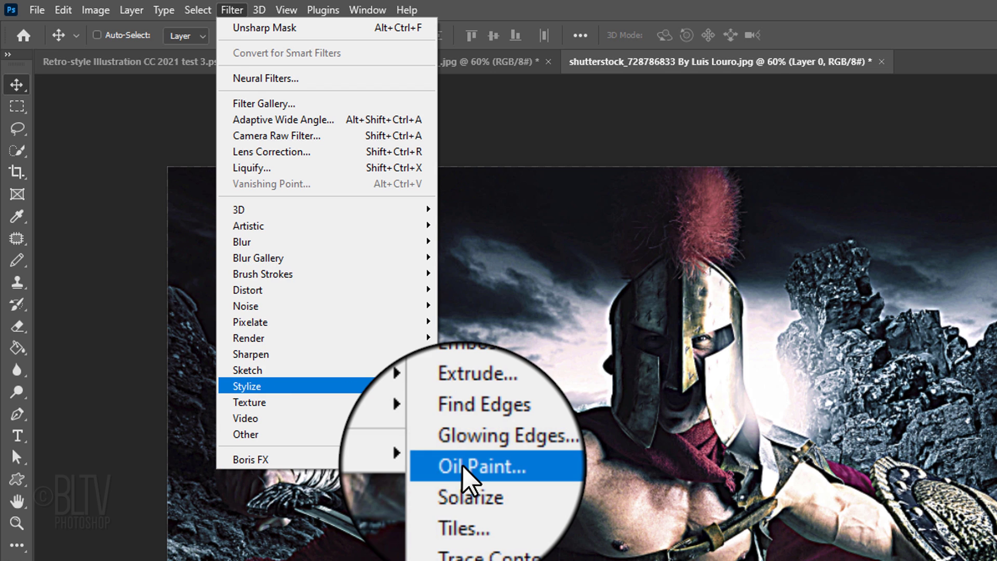
left_click(465, 469)
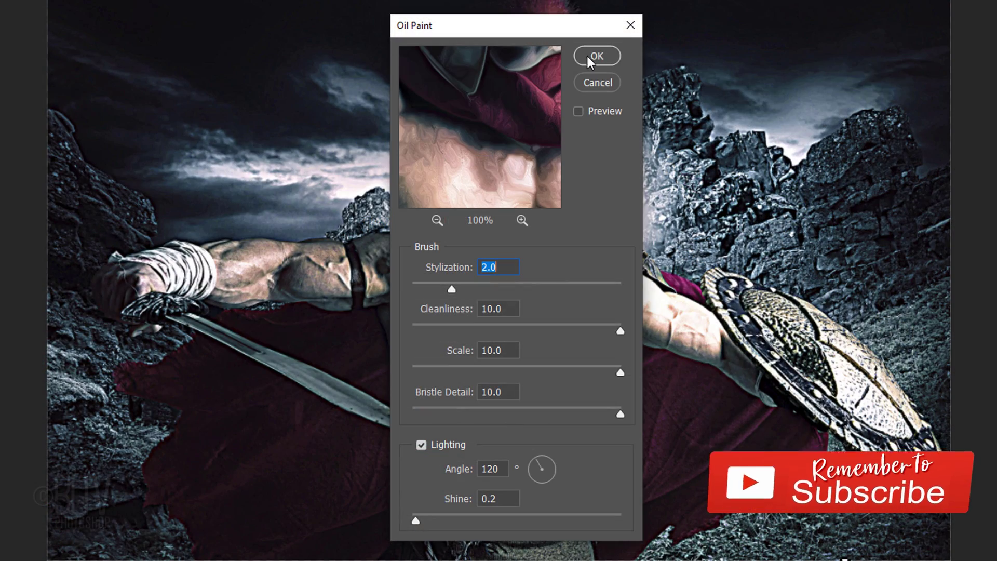
left_click(602, 52)
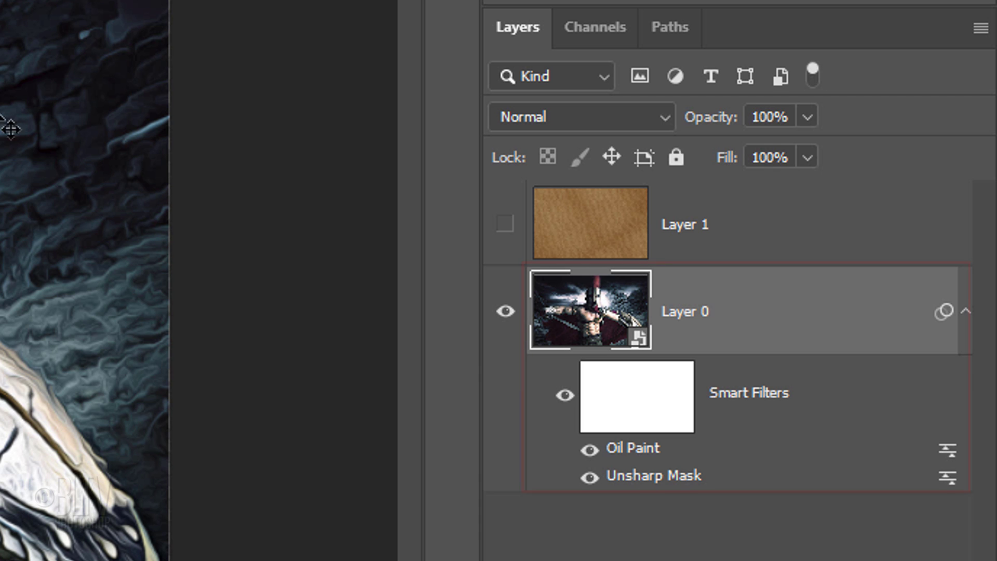
Nest Layer 0 in a new smart object and add Sandstone Rough Pastels (stroke 4, detail 6, relief 30)
right_click(659, 311)
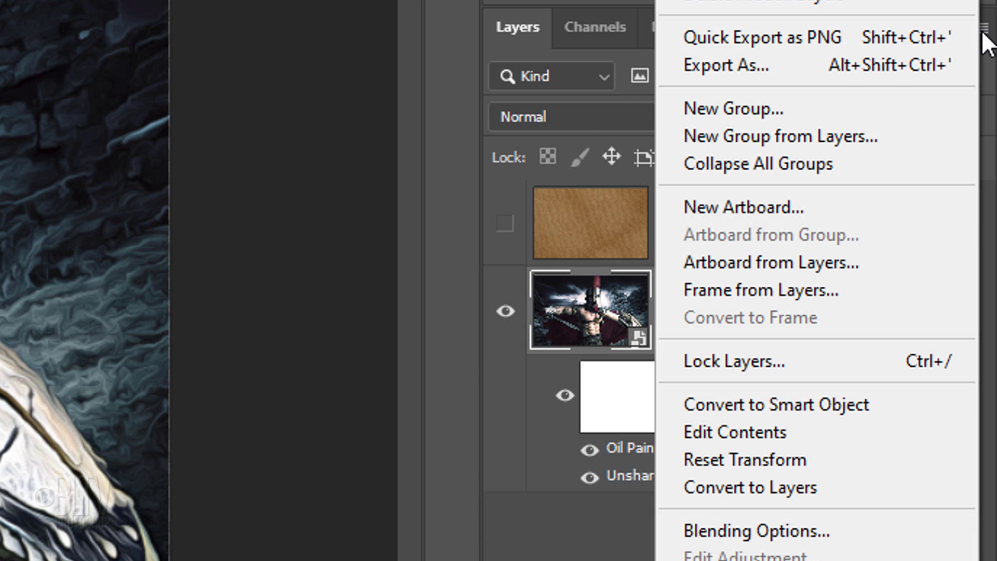
left_click(749, 406)
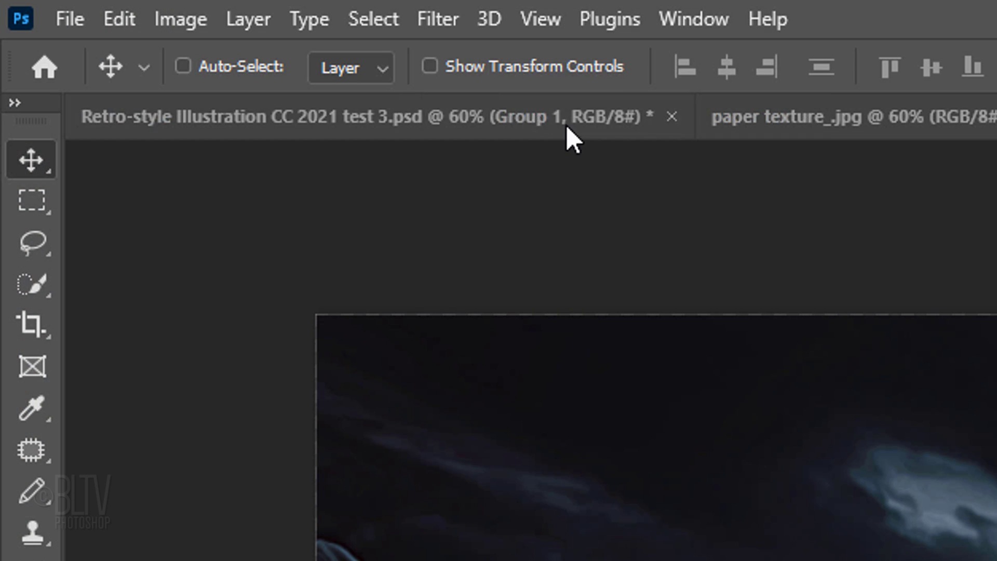
left_click(444, 18)
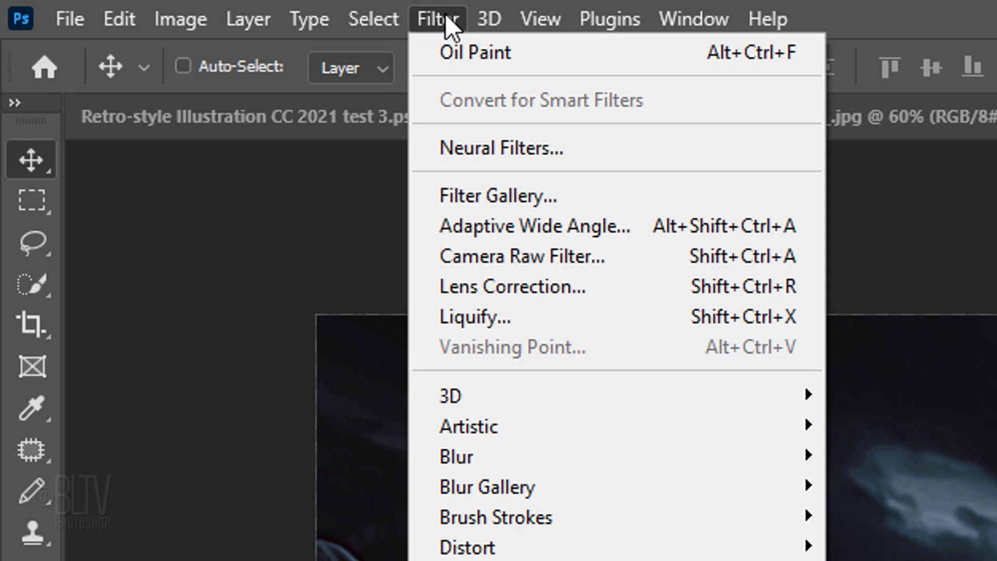
left_click(492, 196)
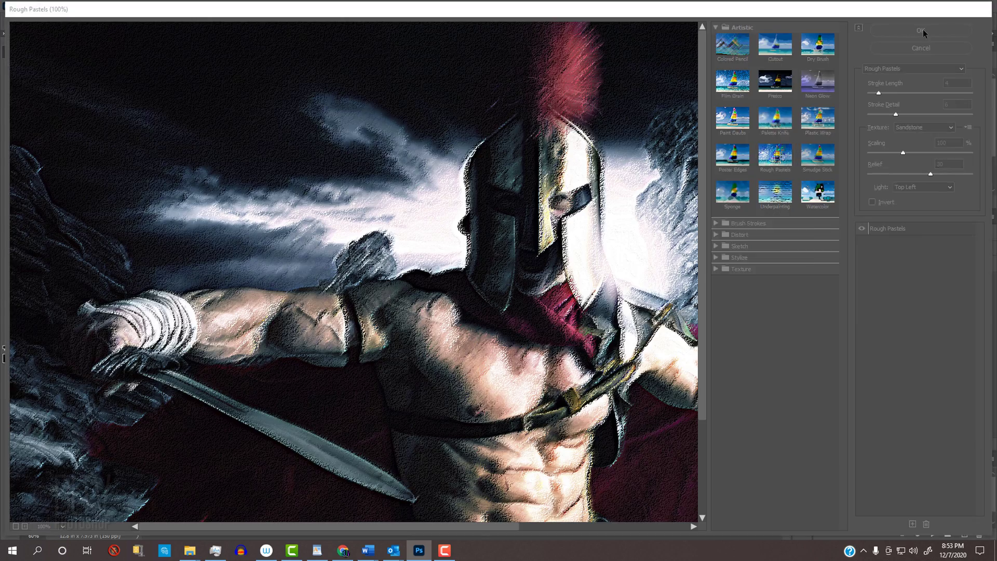
left_click(800, 33)
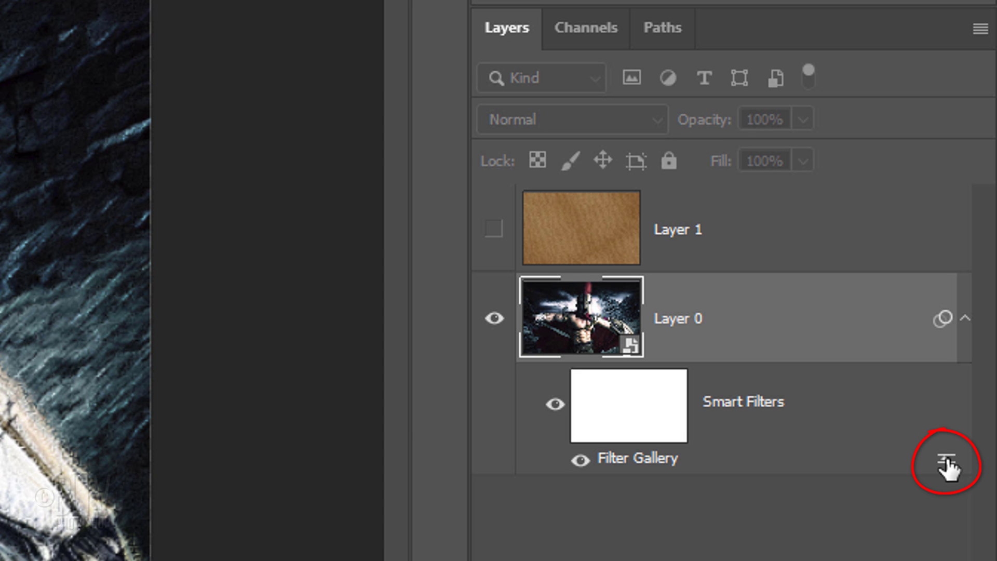
Set Layer 0's Filter Gallery blending options to 50% opacity
double_click(946, 464)
type("50")
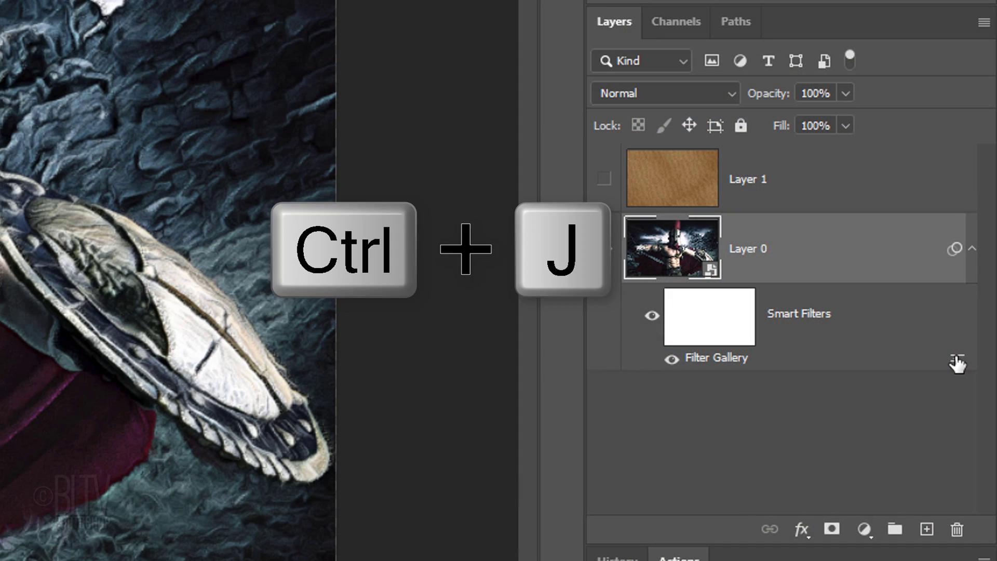
Duplicate Layer 0, hide the copy's Filter Gallery, and apply Find Edges to it
key("ctrl+j")
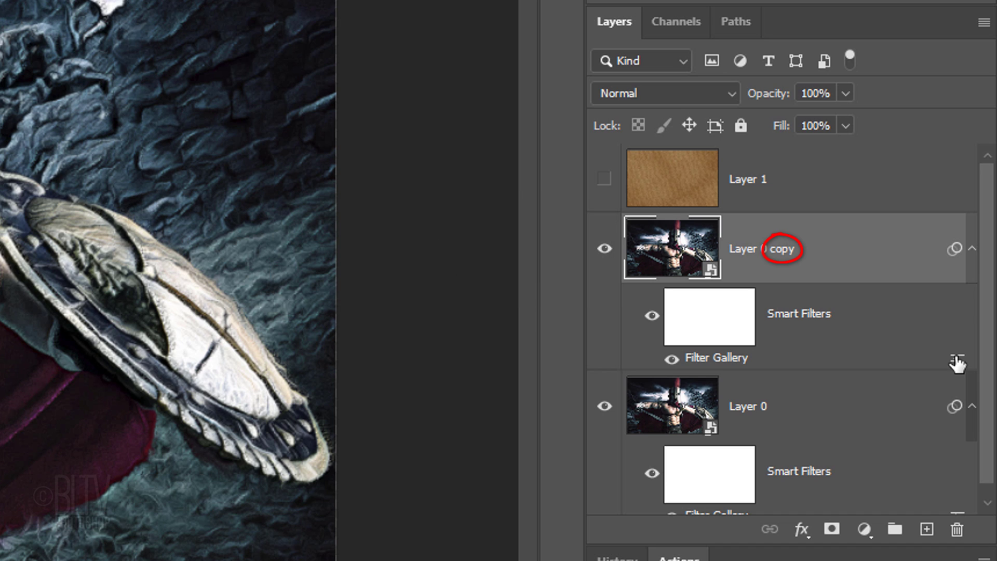
left_click(670, 360)
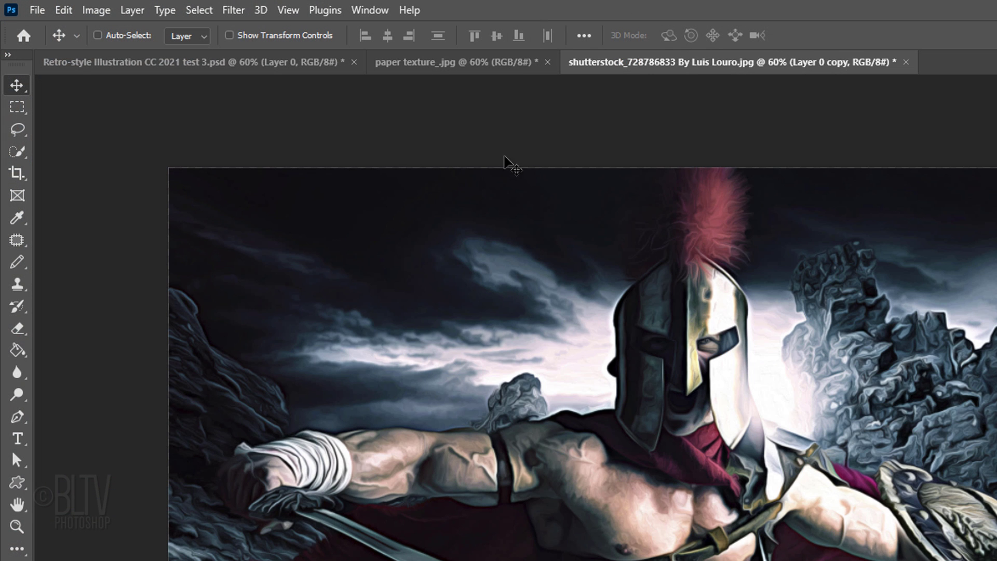
left_click(228, 9)
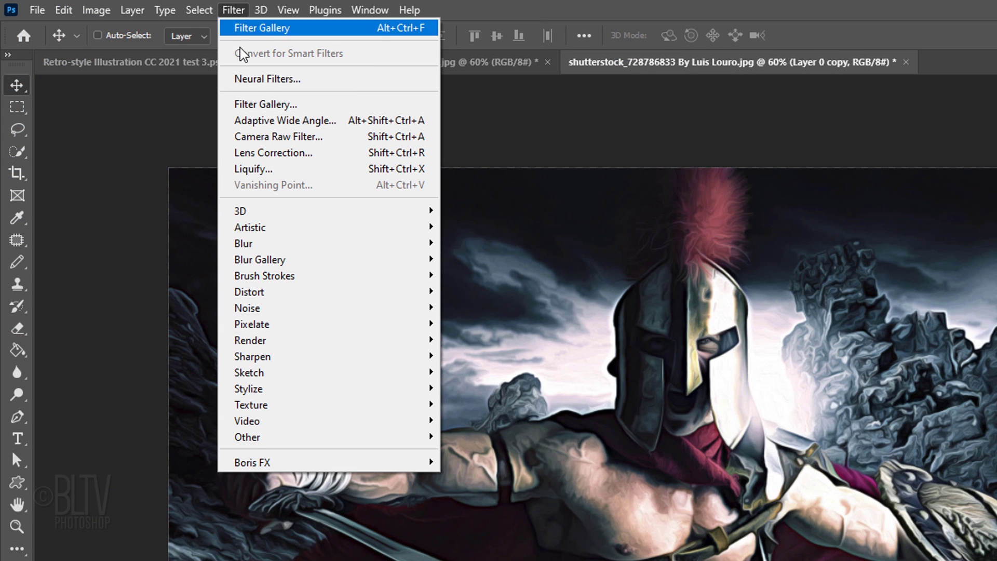
mouse_move(75, 195)
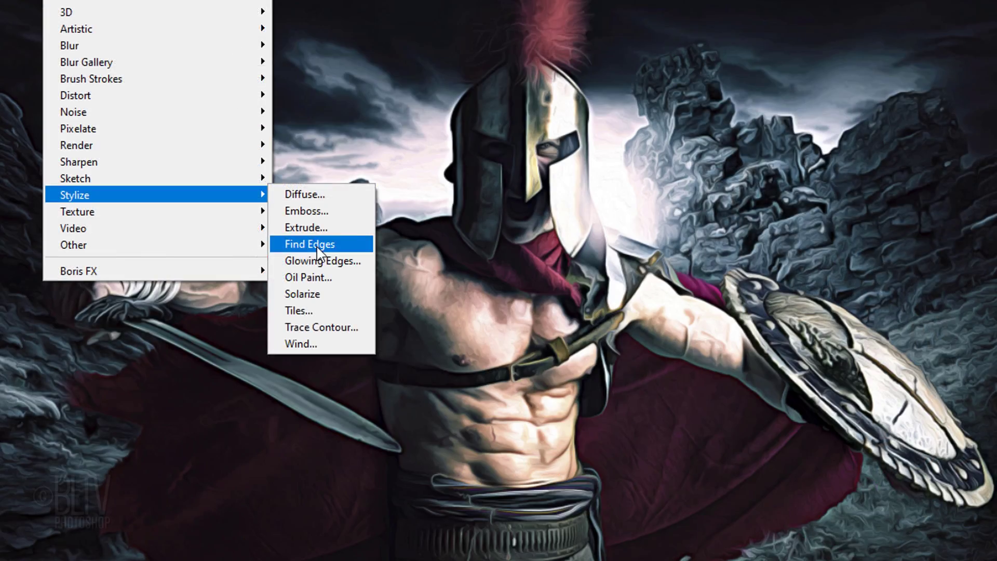
left_click(481, 439)
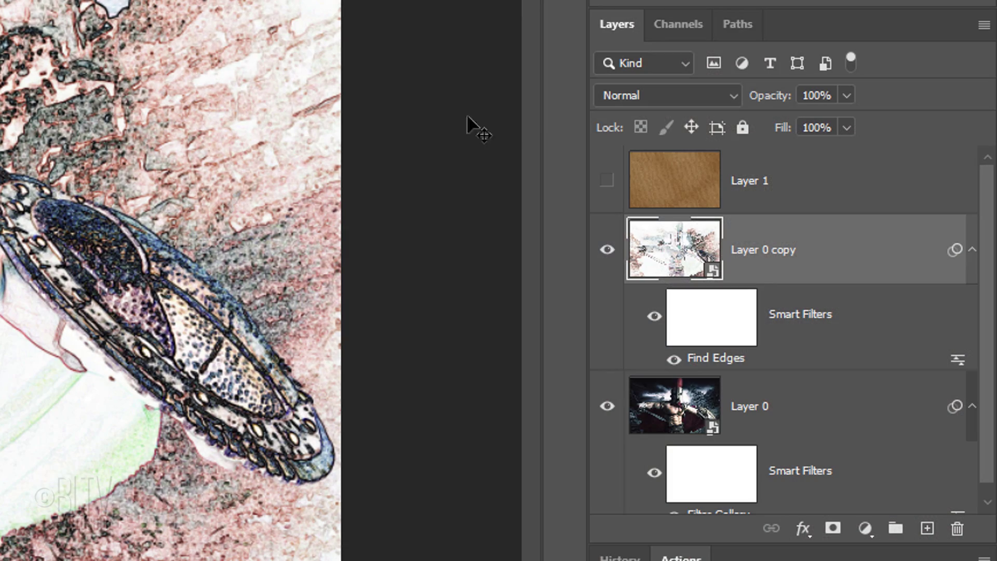
Blend the edge copy in Soft Light at 80% and add an empty layer above
left_click(652, 97)
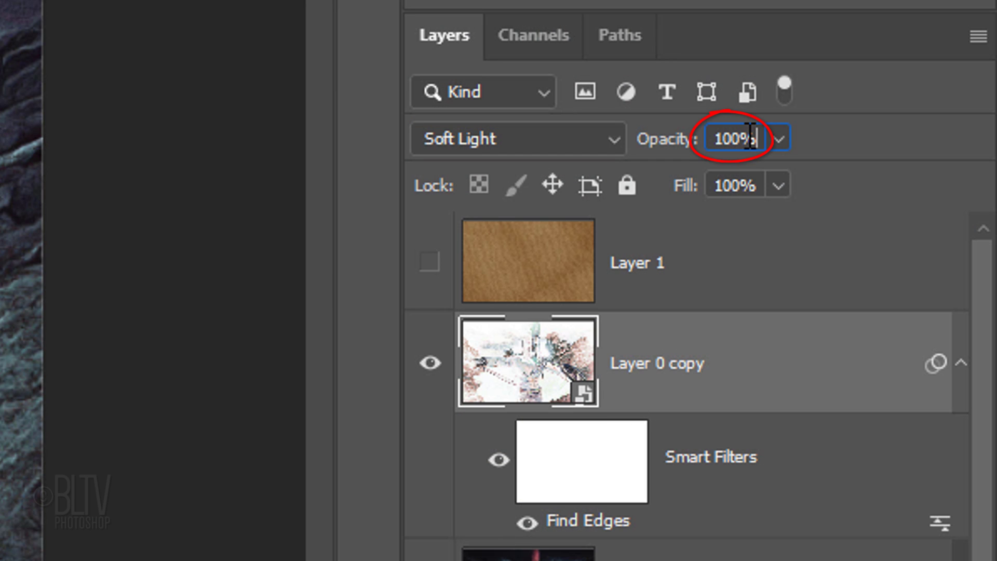
type("80")
key("Return")
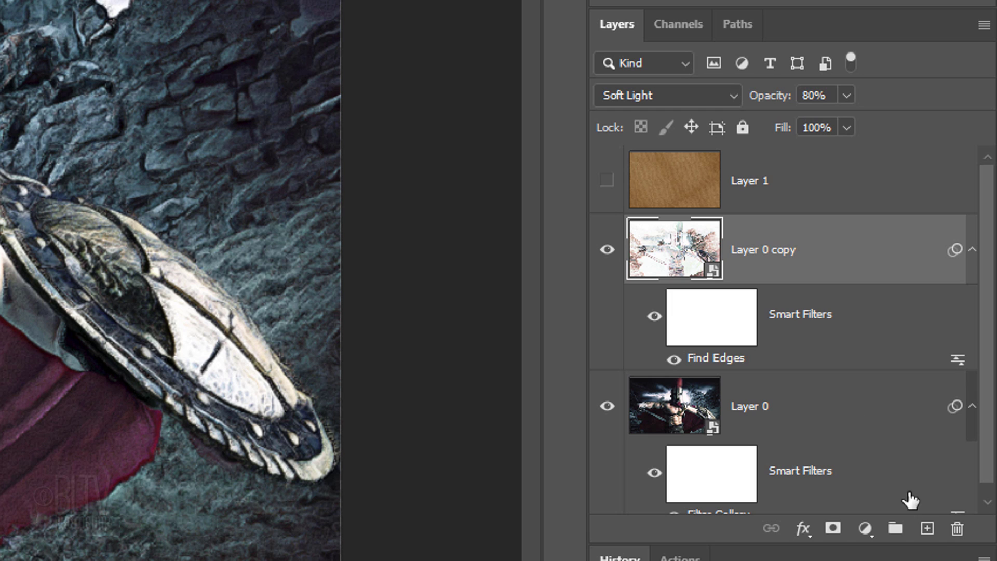
left_click(927, 529)
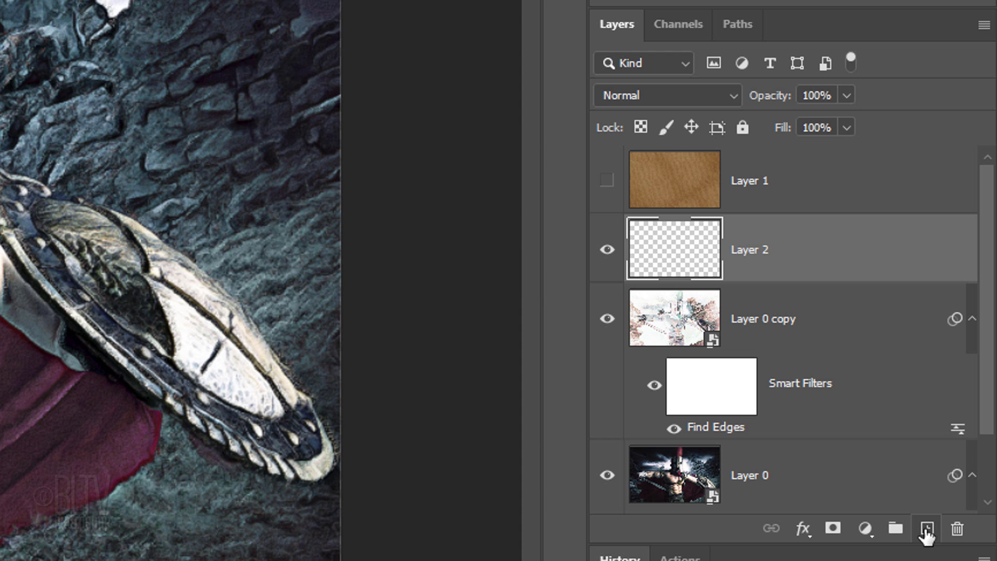
Fill Layer 2 with 50% gray and add Gaussian monochromatic noise to it
key("shift+F5")
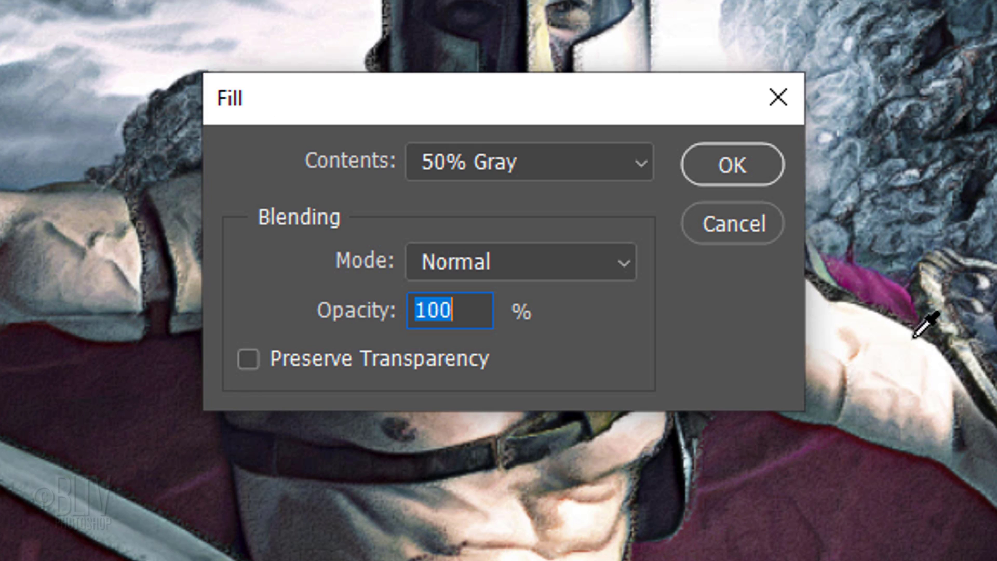
left_click(640, 163)
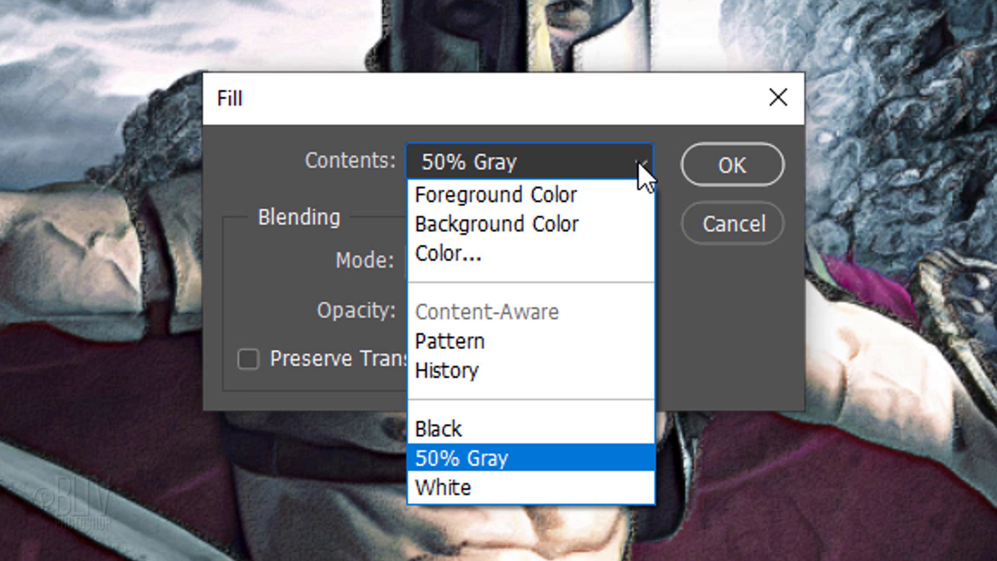
left_click(640, 173)
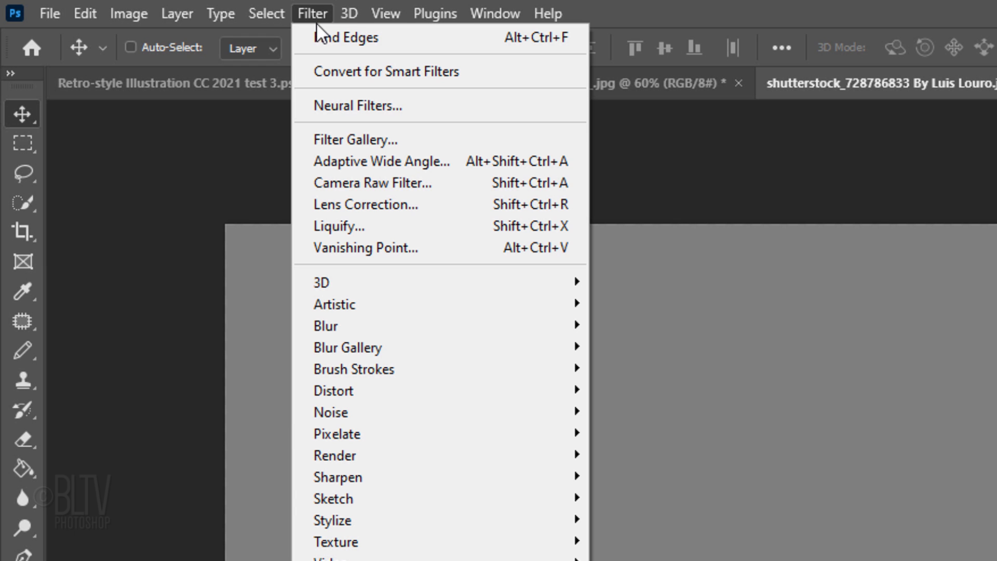
mouse_move(331, 413)
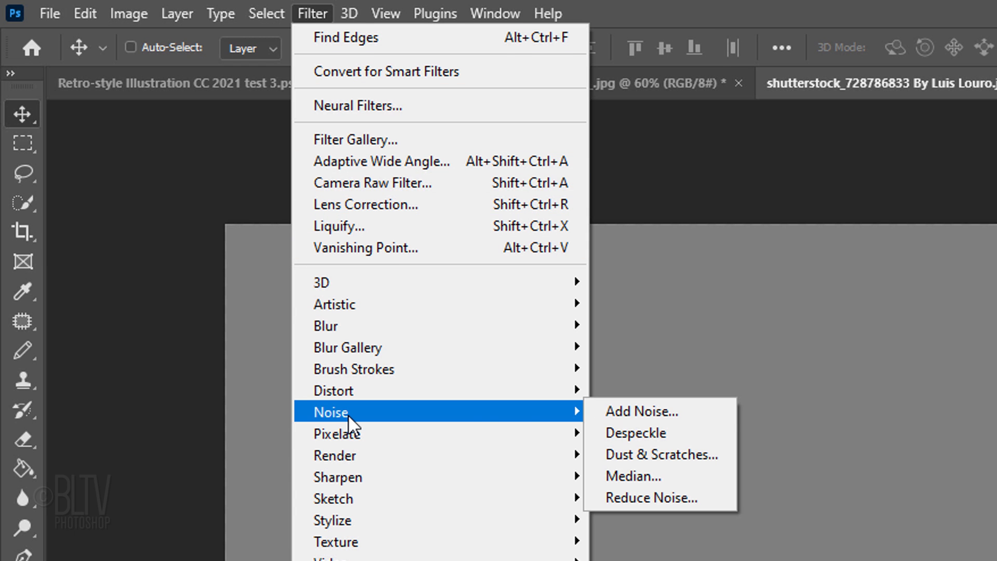
left_click(644, 413)
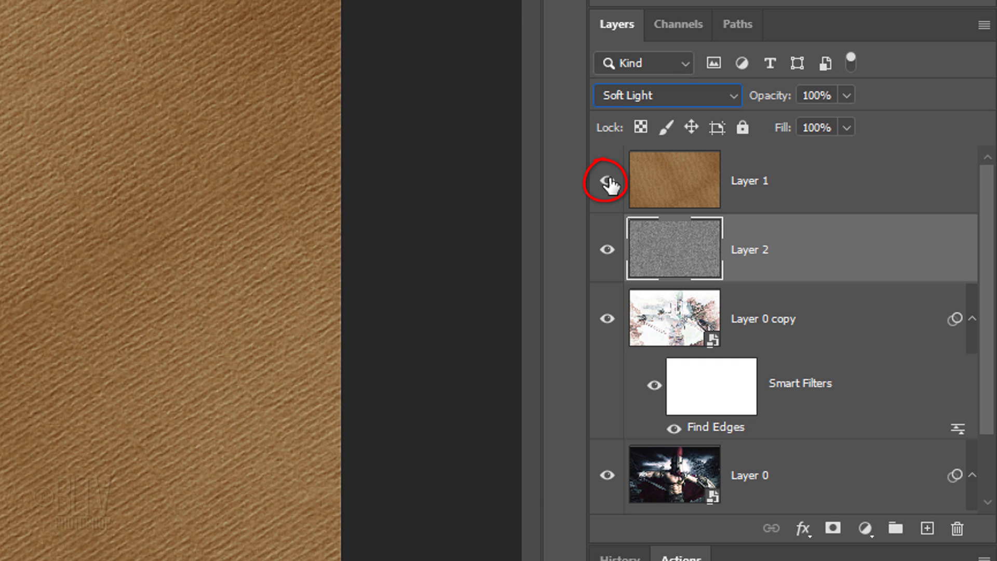
Blend the paper texture Layer 1 over the warrior in Overlay mode at 80% opacity
left_click(662, 182)
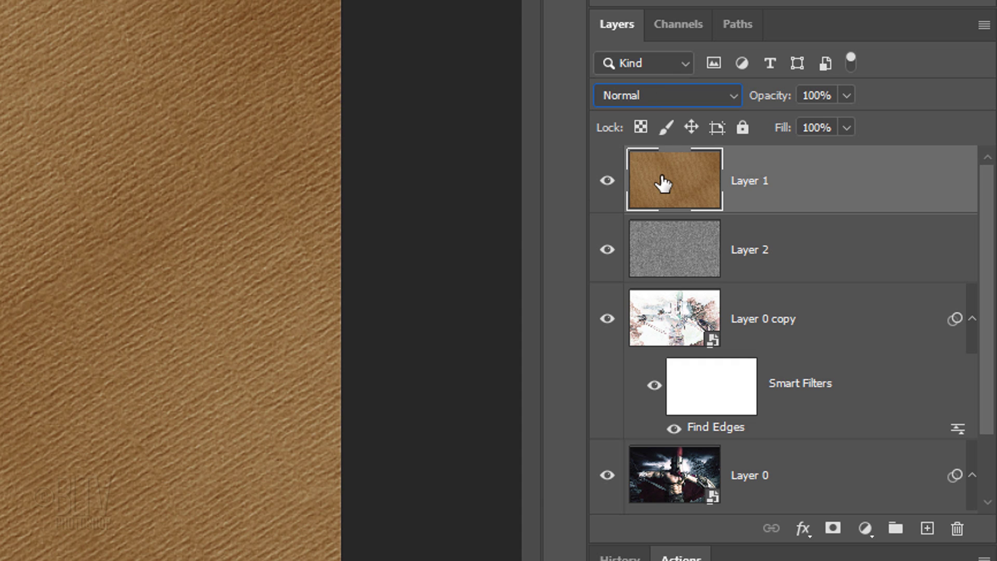
left_click(650, 96)
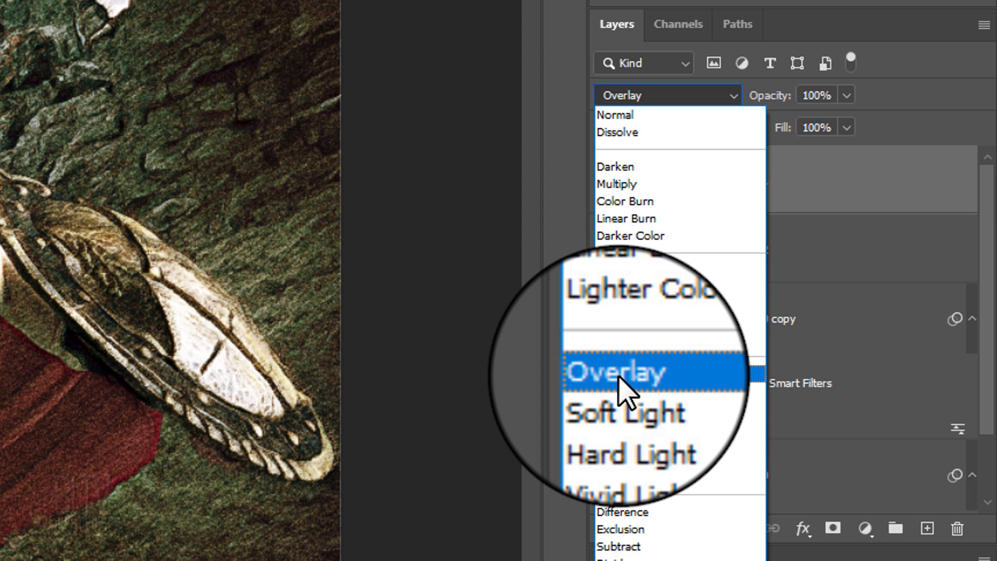
left_click(619, 375)
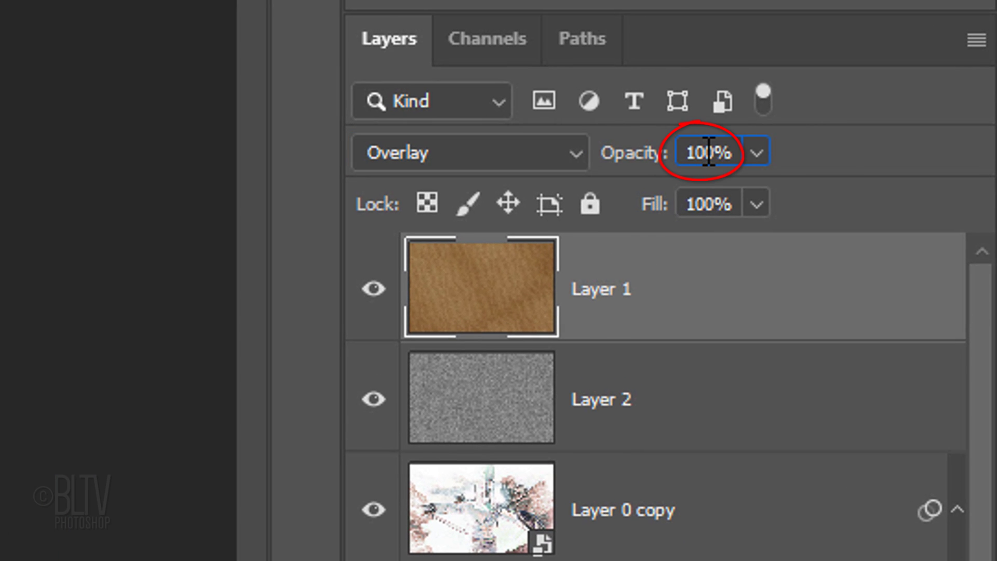
left_click(709, 152)
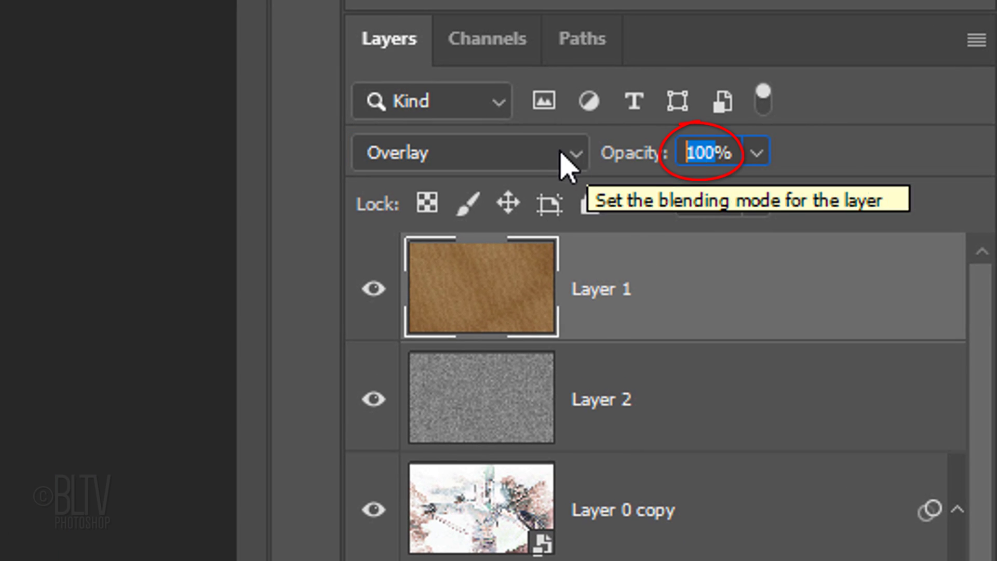